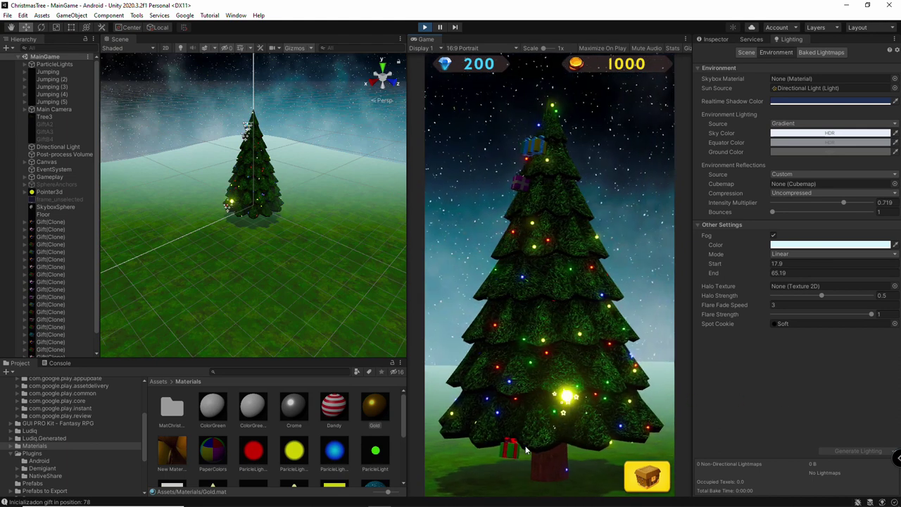
Step: Examine the running game's Christmas tree and its ornaments from several sides
left_click(579, 384)
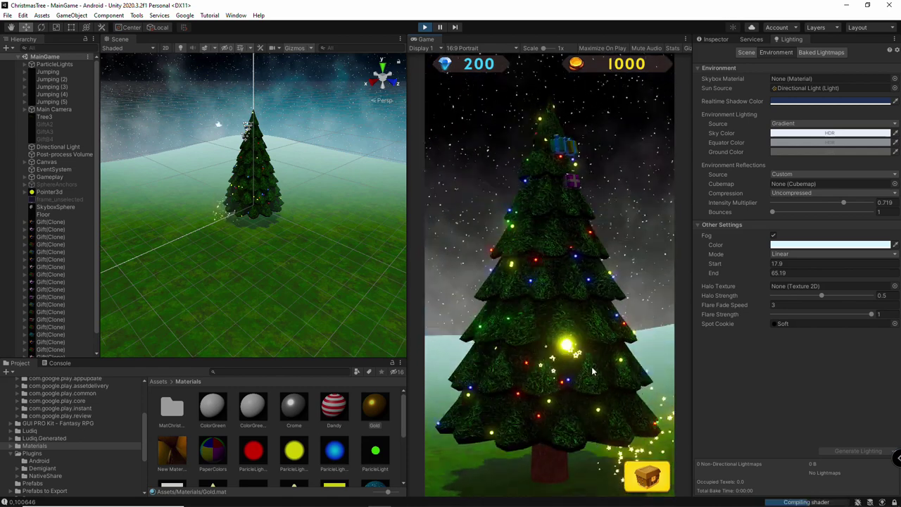
left_click_drag(534, 195, 490, 193)
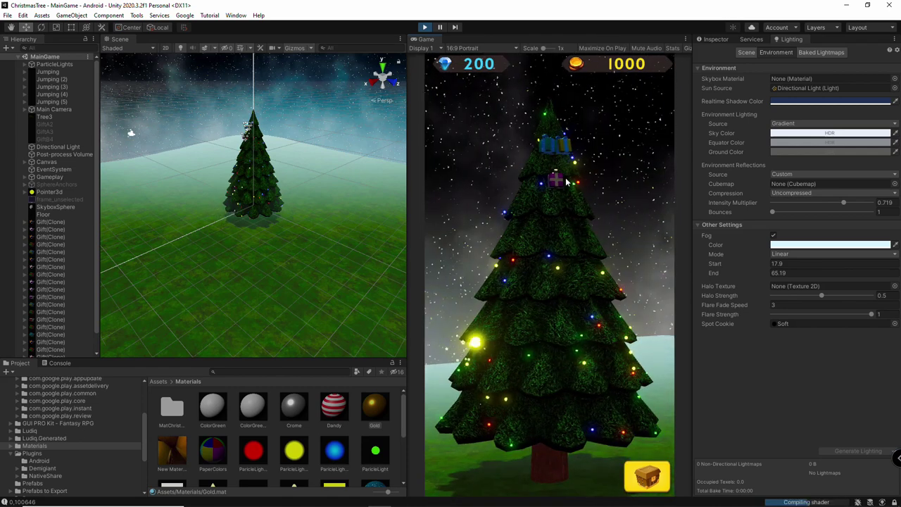
left_click(567, 176)
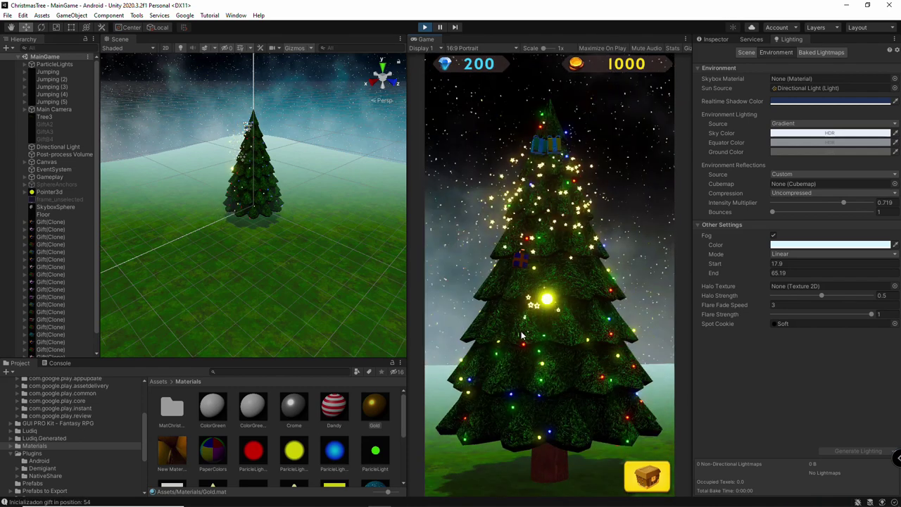
left_click_drag(510, 288, 572, 296)
left_click(590, 268)
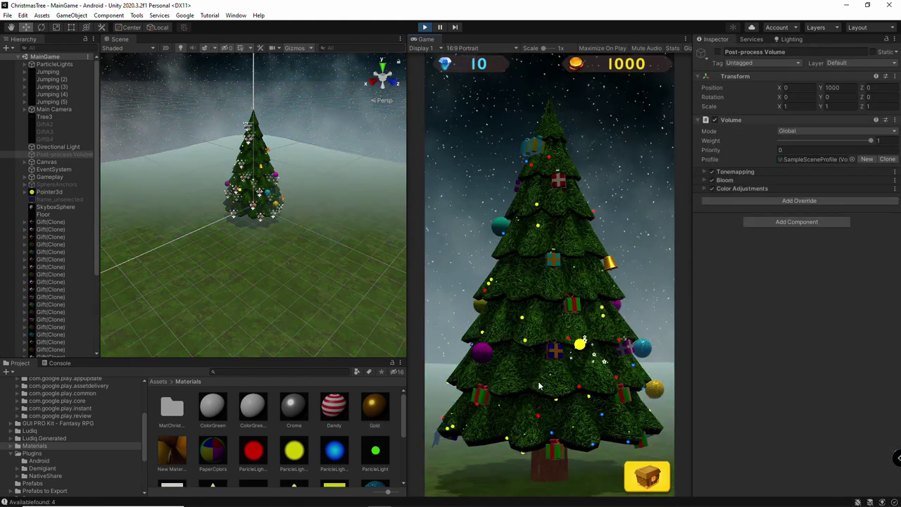
left_click_drag(517, 376, 481, 377)
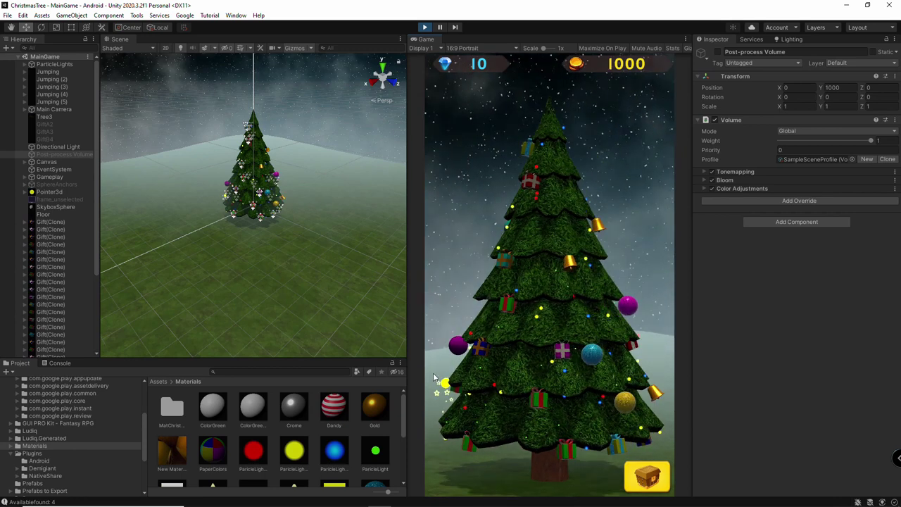
left_click_drag(648, 384, 553, 398)
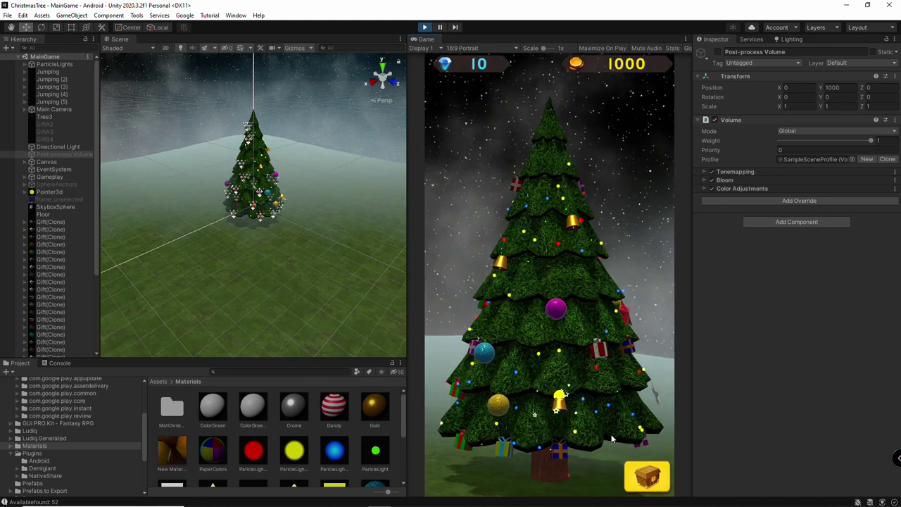
left_click_drag(612, 435, 226, 440)
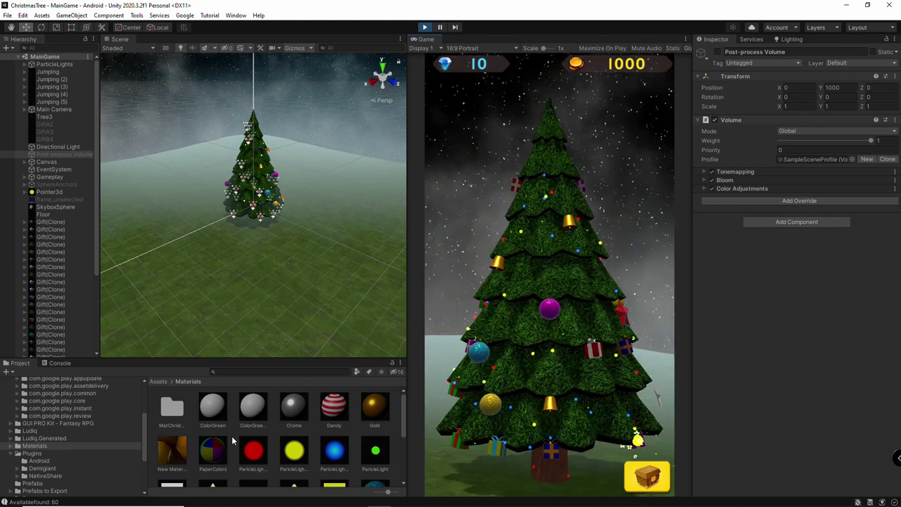
Step: Change the PaperColors material's shader to Universal Render Pipeline/Simple Lit
left_click(218, 455)
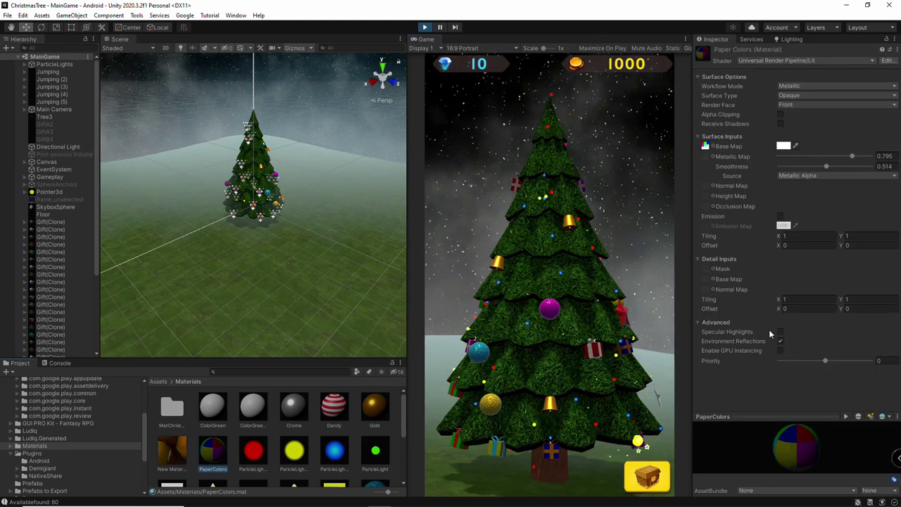
left_click(813, 59)
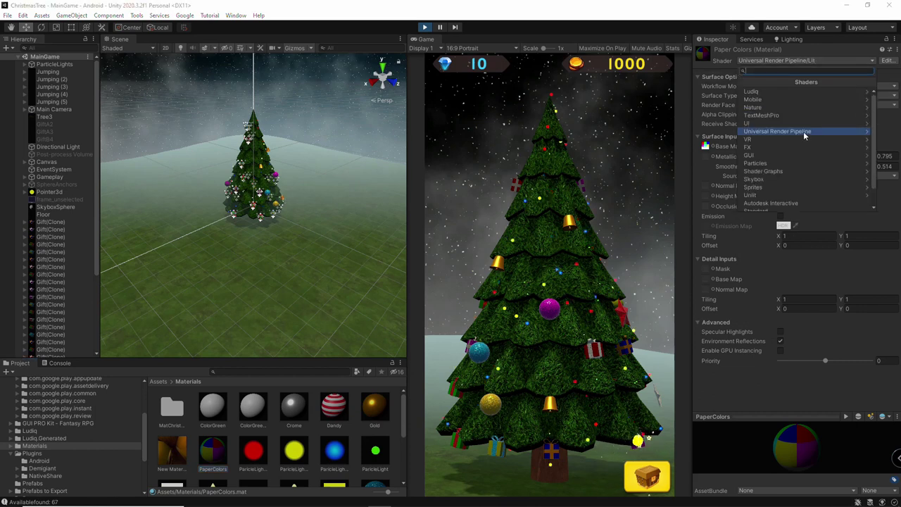
left_click(803, 131)
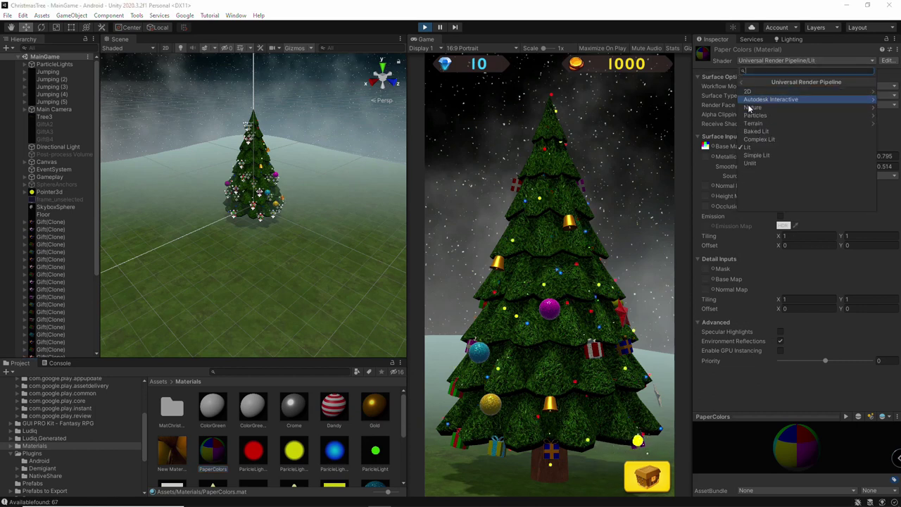
left_click(773, 155)
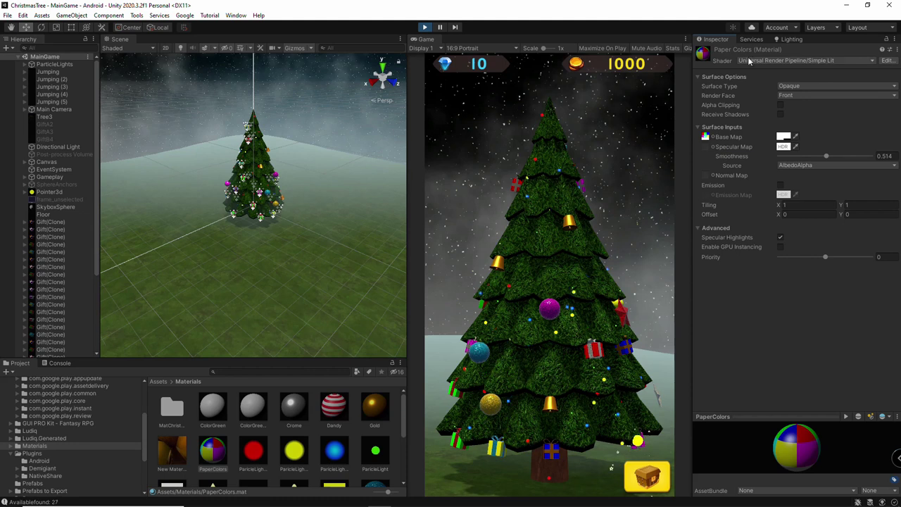
Step: Return the PaperColors material to the Universal Render Pipeline/Lit shader, set its Metallic Map to 0.785 and inspect its preview
left_click(771, 63)
left_click(788, 161)
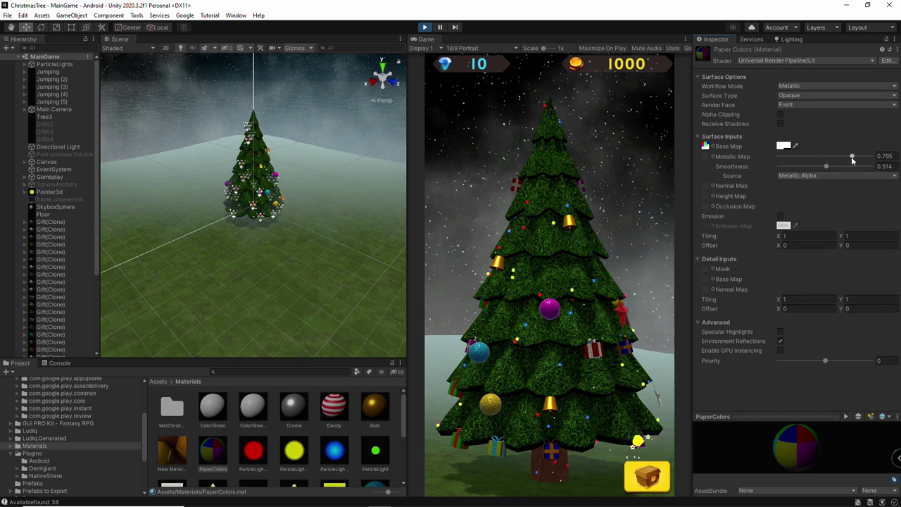
left_click_drag(850, 158, 851, 158)
left_click_drag(815, 461, 824, 465)
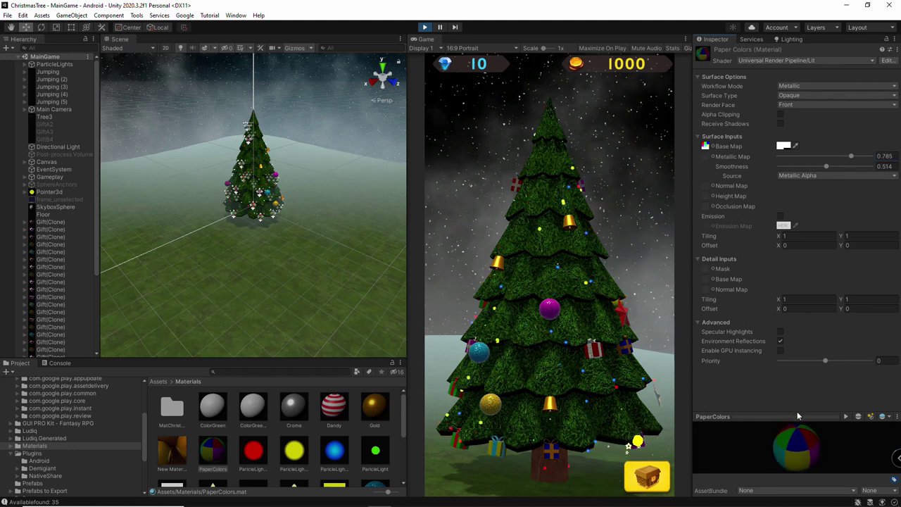
left_click_drag(771, 452, 829, 446)
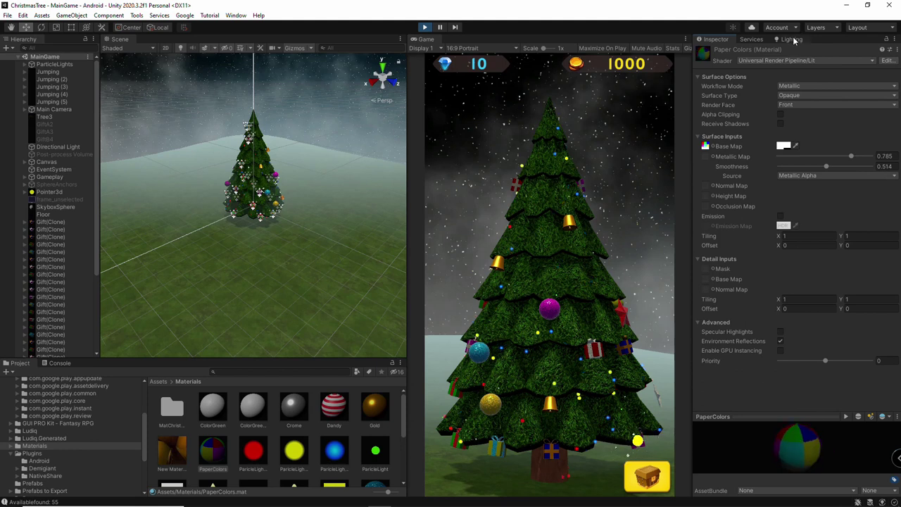
Step: Set the Environment Reflections source to Skybox in the lighting settings and check the ornaments around the game's tree
left_click(793, 40)
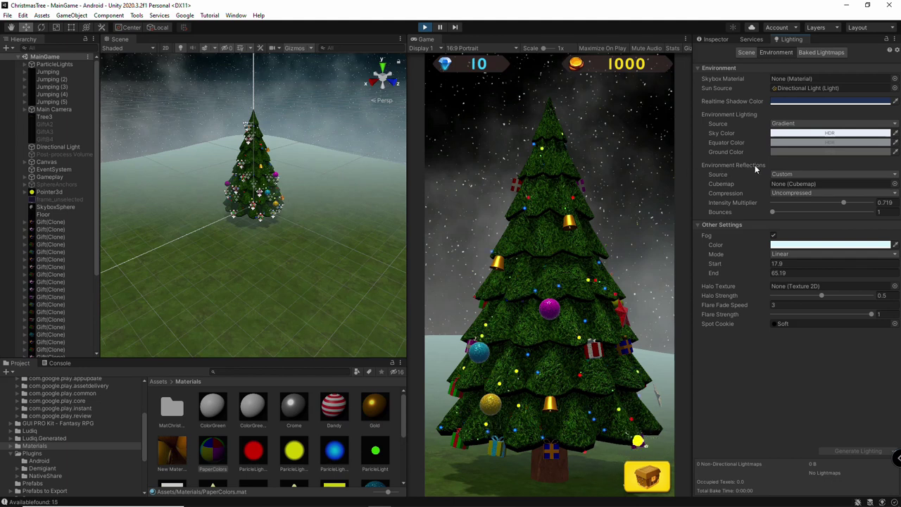
left_click(826, 173)
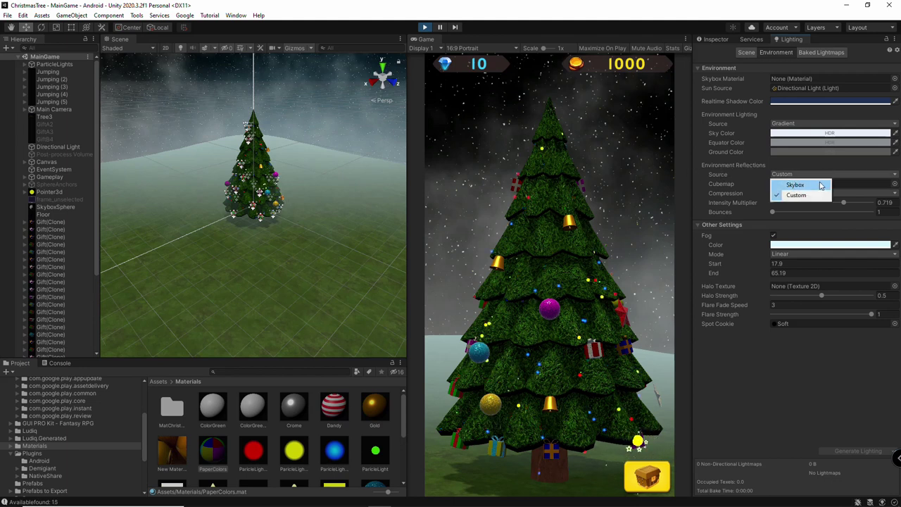
left_click(820, 185)
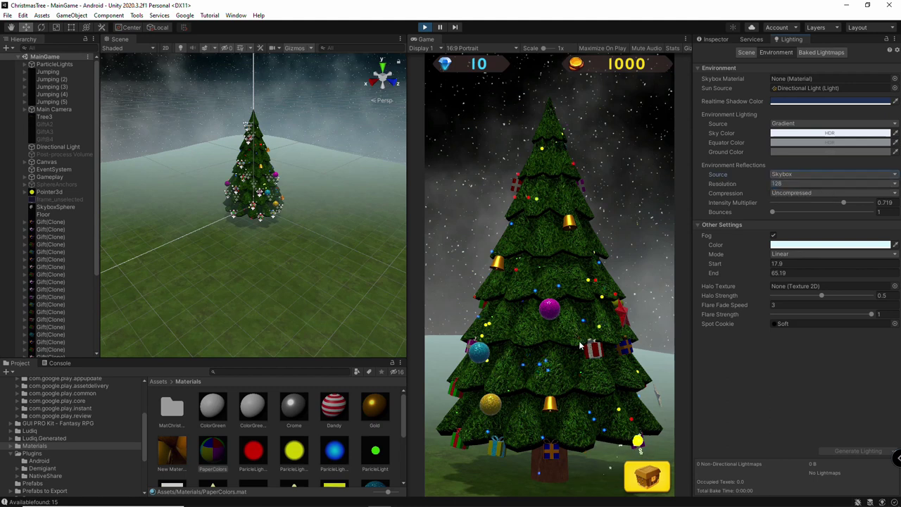
left_click_drag(600, 395, 623, 389)
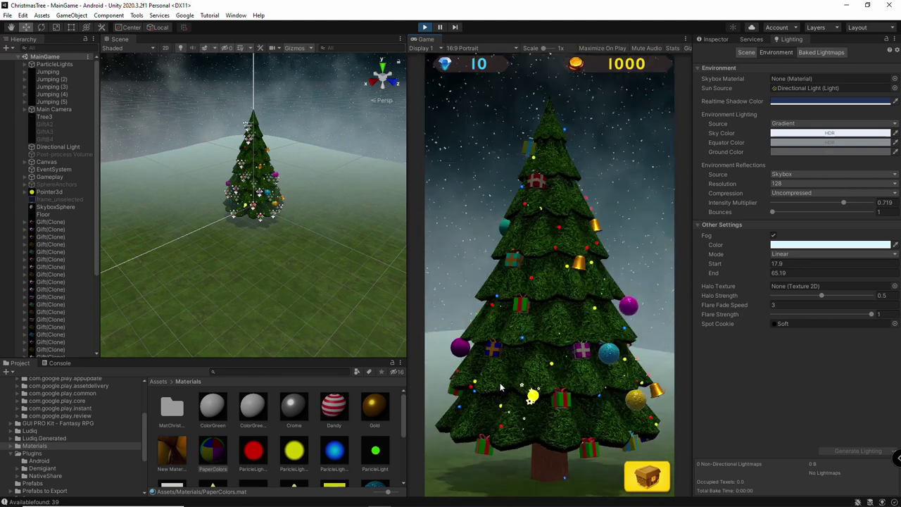
Step: Set the Environment Reflections source to Custom and assign hdrCubeMap as its cubemap
left_click(805, 175)
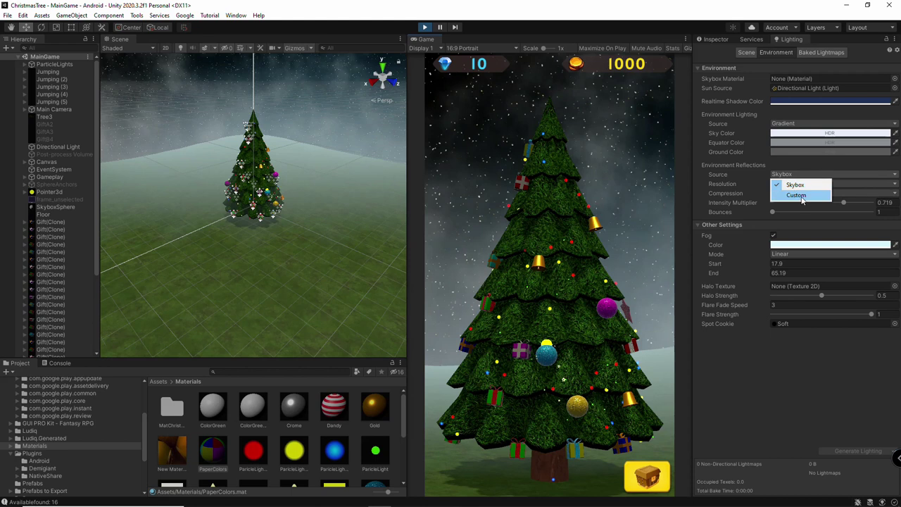
left_click(800, 196)
left_click(895, 183)
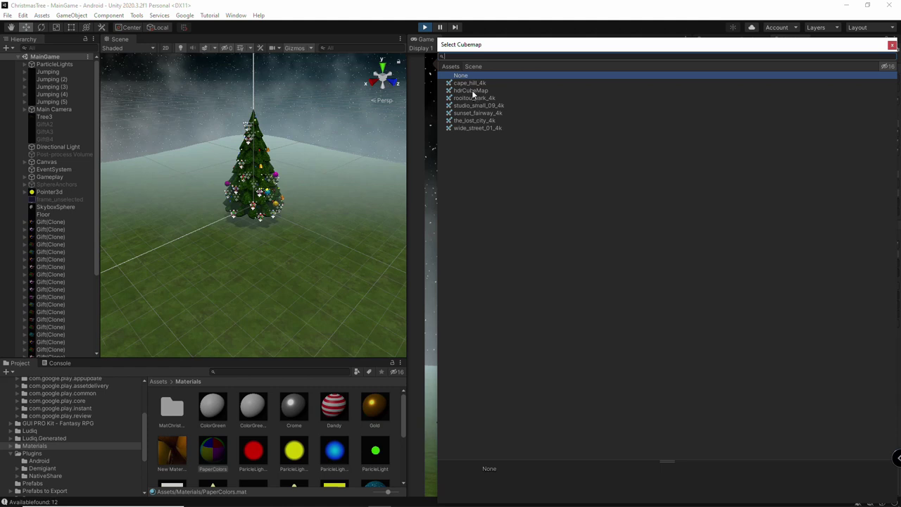
double_click(472, 90)
Step: Change hdrCubeMap's Texture Shape to 2D in its import settings and inspect the flat image
left_click_drag(788, 387, 724, 59)
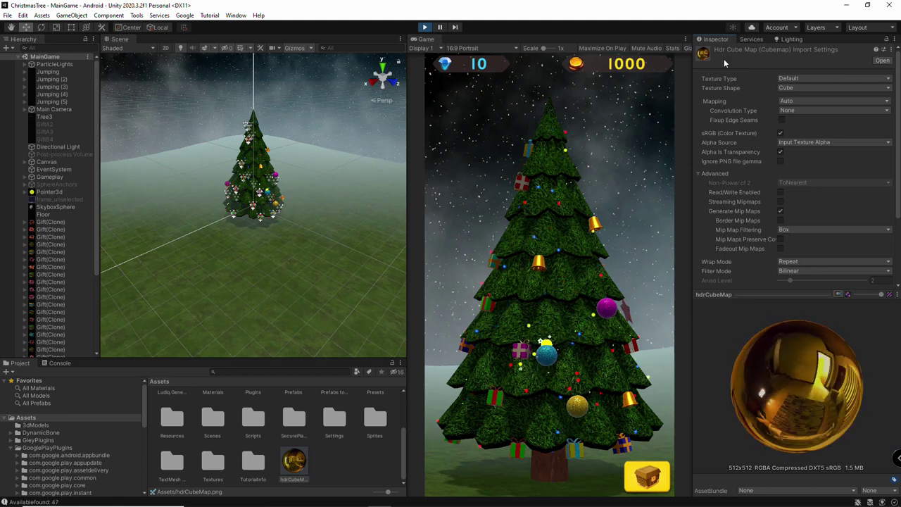
left_click(815, 86)
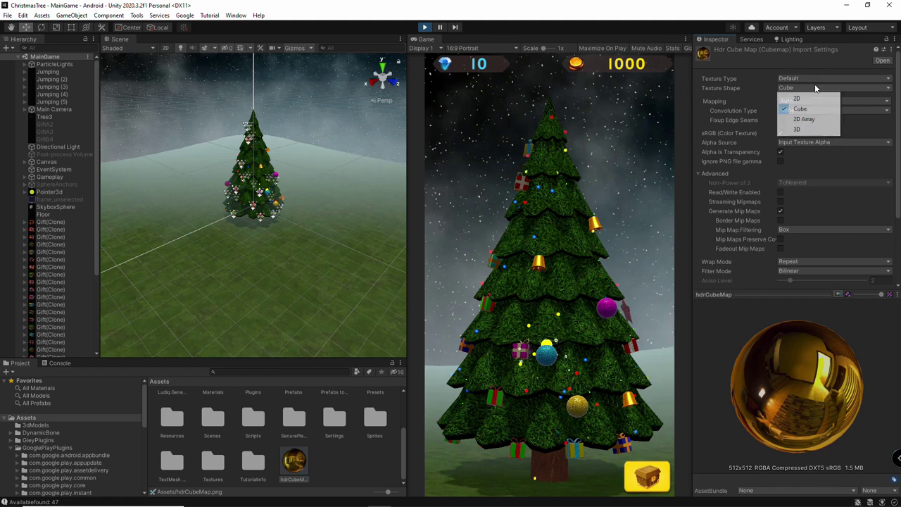
left_click(813, 100)
scroll(839, 195, "down", 3)
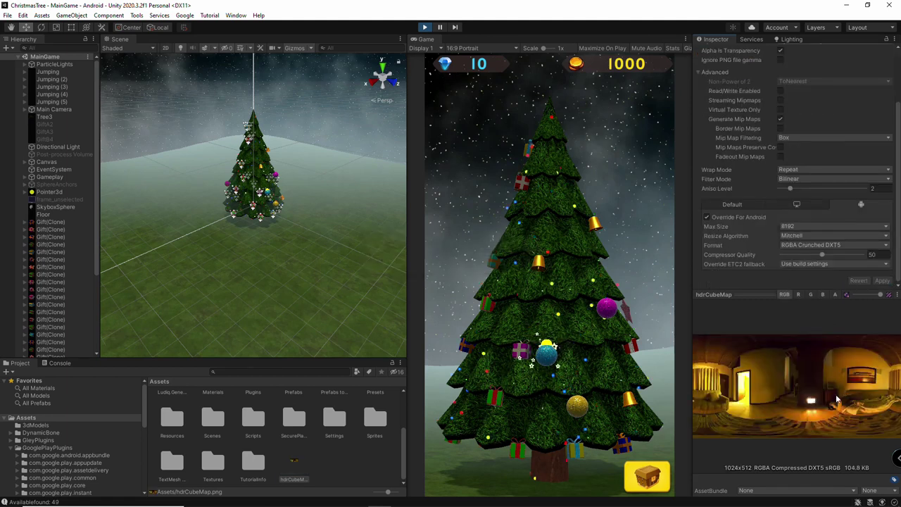
scroll(815, 123, "up", 3)
Step: Set hdrCubeMap's Texture Shape to Cube, apply the import settings and inspect the spherical preview
left_click(801, 88)
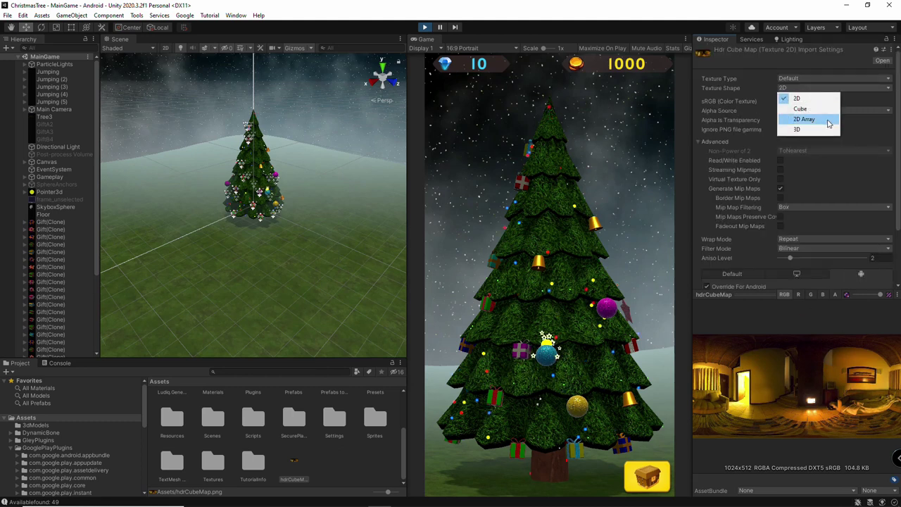
left_click(810, 107)
scroll(828, 176, "down", 4)
left_click(883, 280)
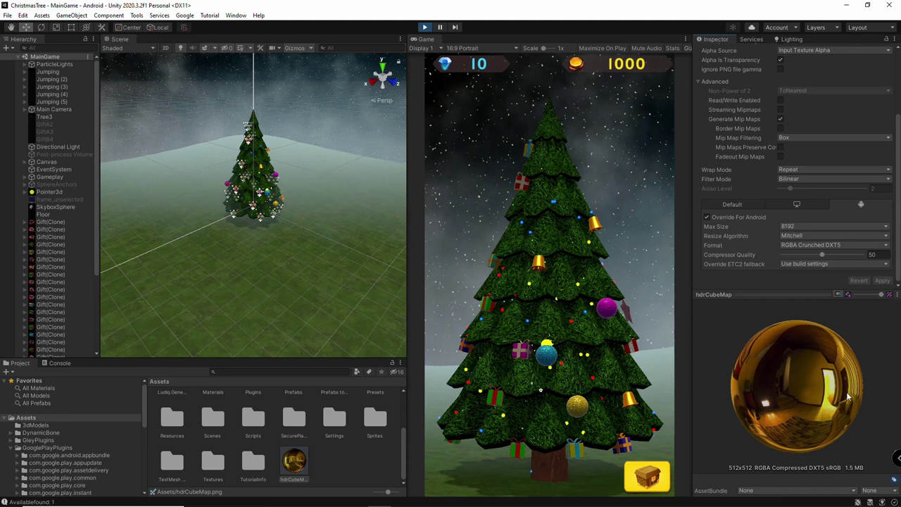
left_click_drag(849, 398, 733, 378)
scroll(810, 176, "up", 4)
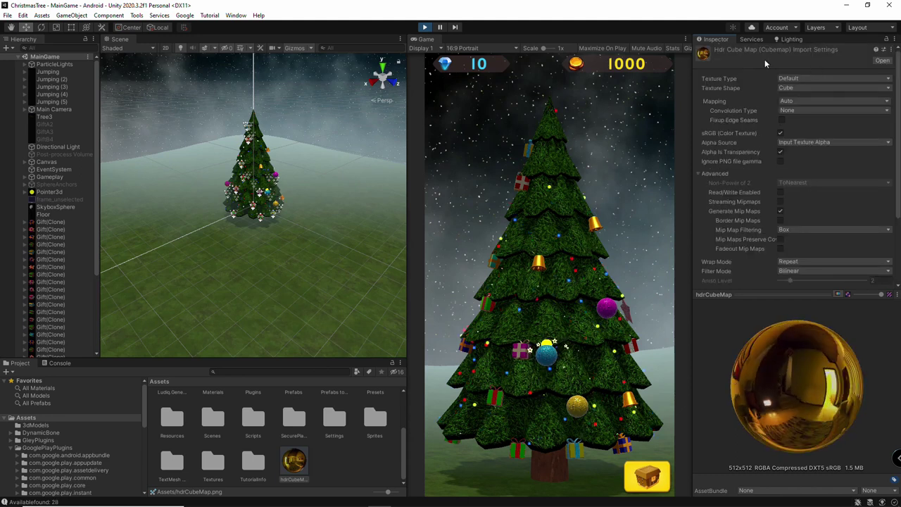
Step: Reselect hdrCubeMap as the Environment Reflections cubemap and check the ornaments' reflections from several sides of the tree
left_click(801, 40)
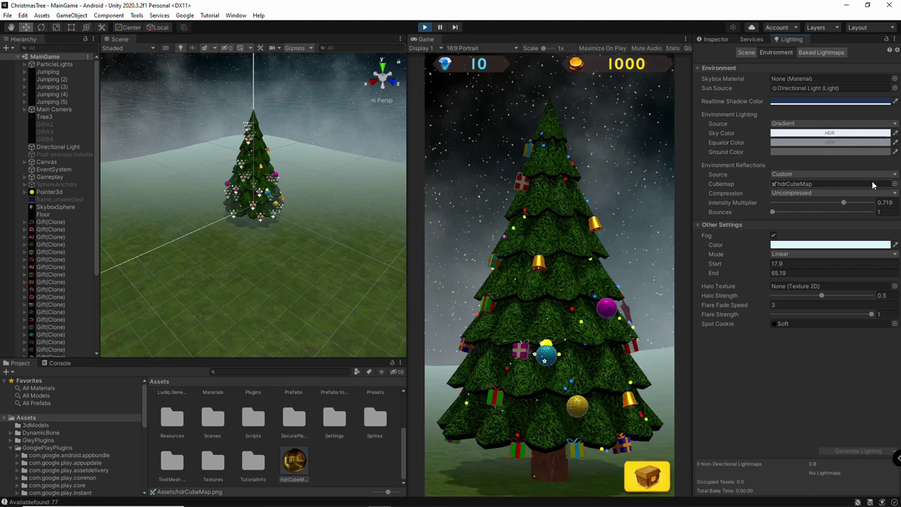
left_click(895, 183)
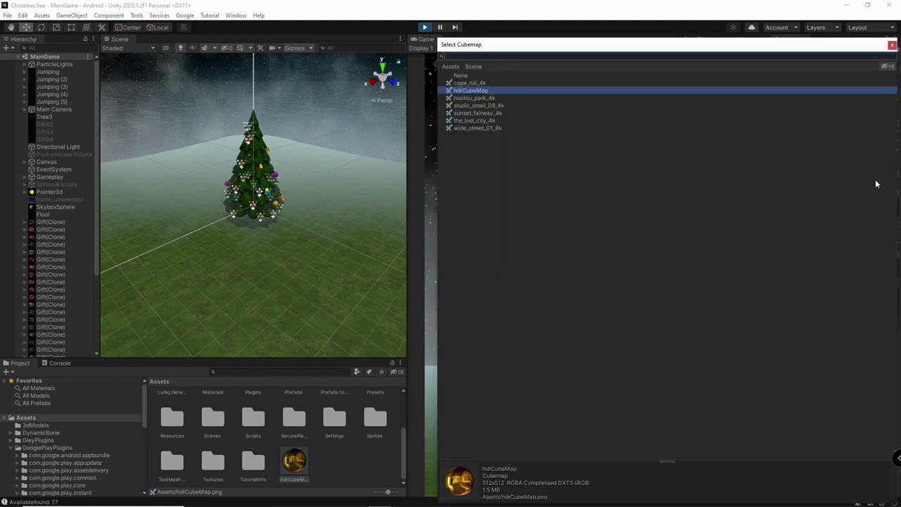
double_click(465, 90)
left_click_drag(605, 350, 546, 363)
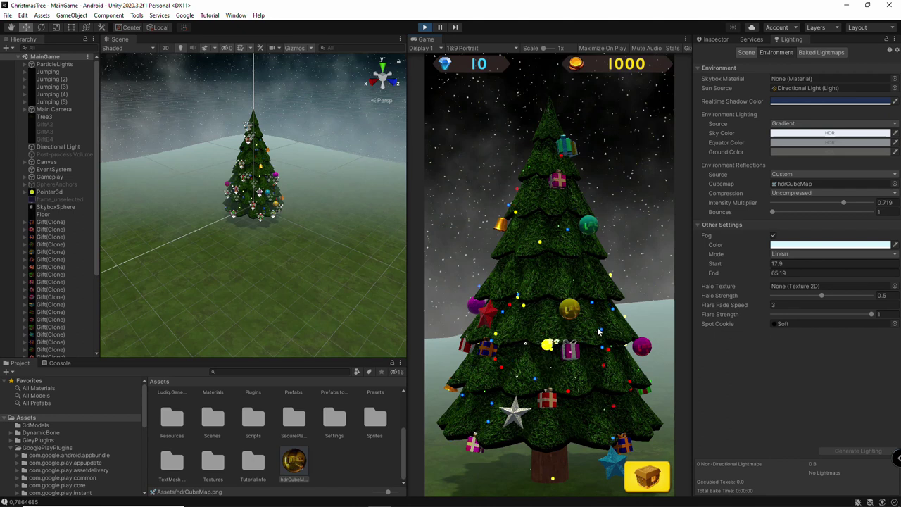
left_click_drag(598, 331, 568, 342)
mouse_move(553, 384)
left_mouse_down()
mouse_move(583, 384)
mouse_move(502, 319)
left_mouse_up()
left_click_drag(542, 359, 481, 373)
Step: Assign studio_small_09_4k as the Environment Reflections cubemap and check the reflections around the tree
left_click(894, 183)
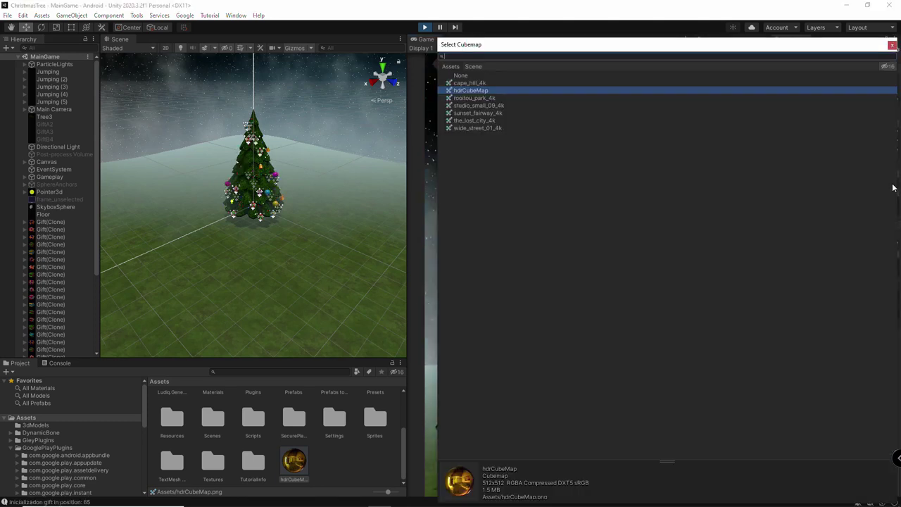
double_click(459, 105)
mouse_move(540, 304)
left_mouse_down()
mouse_move(654, 320)
mouse_move(489, 328)
mouse_move(552, 309)
mouse_move(449, 312)
mouse_move(575, 310)
mouse_move(506, 352)
left_mouse_up()
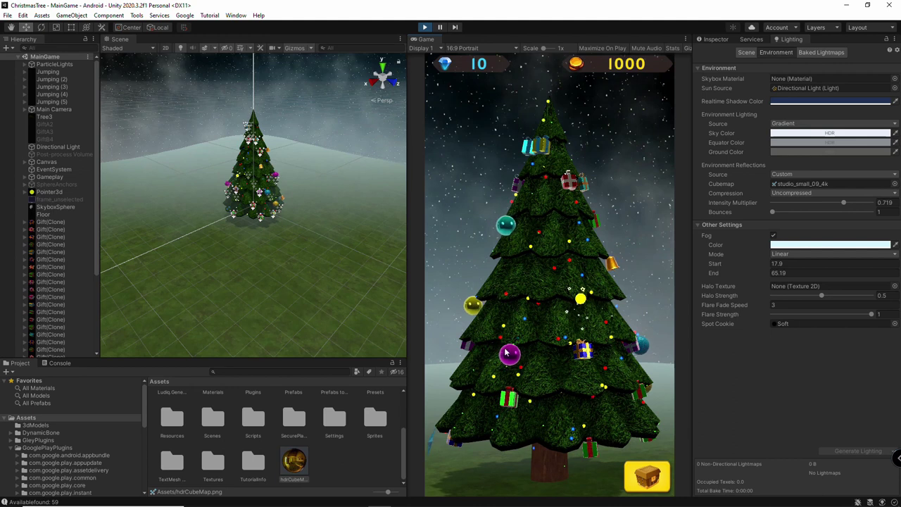
mouse_move(516, 322)
left_mouse_down()
mouse_move(651, 326)
mouse_move(542, 289)
left_mouse_up()
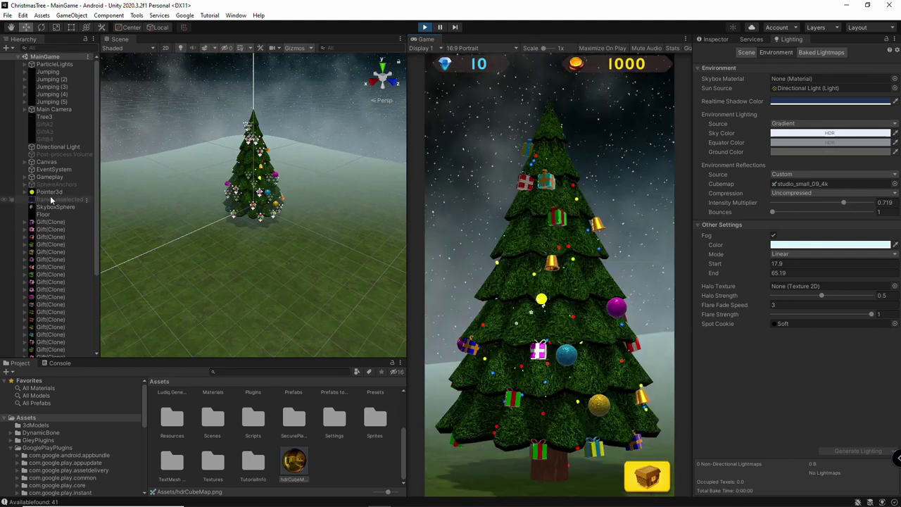
Step: Enable the Post-process Volume object and view the tree from other sides in the game
left_click(45, 157)
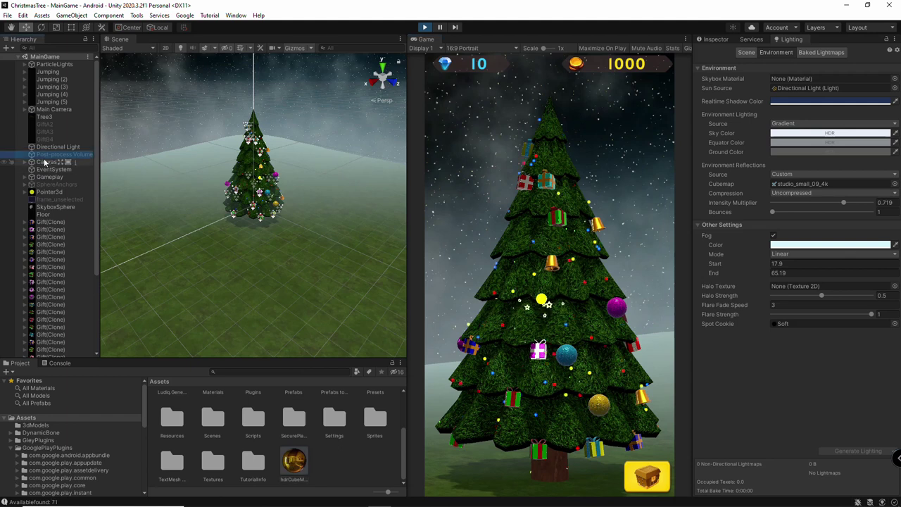
left_click(716, 40)
left_click(718, 53)
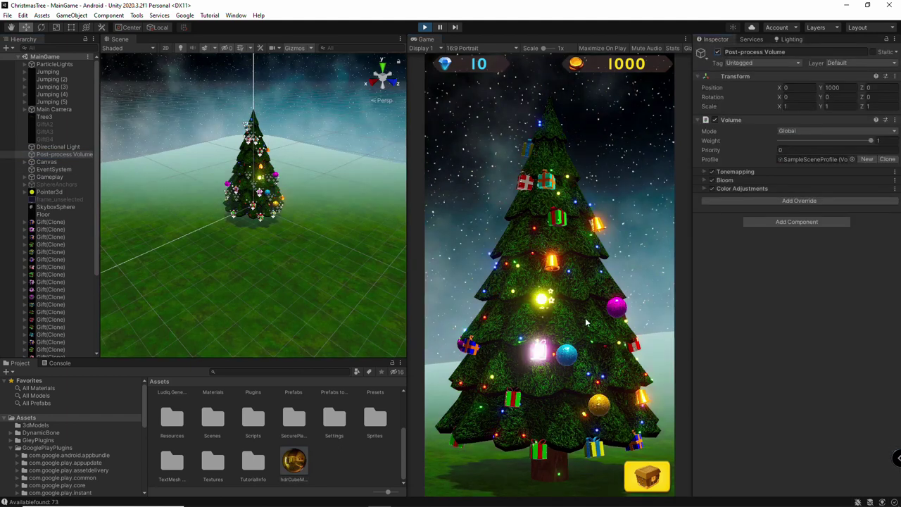
left_click(610, 344)
left_click_drag(601, 347, 479, 388)
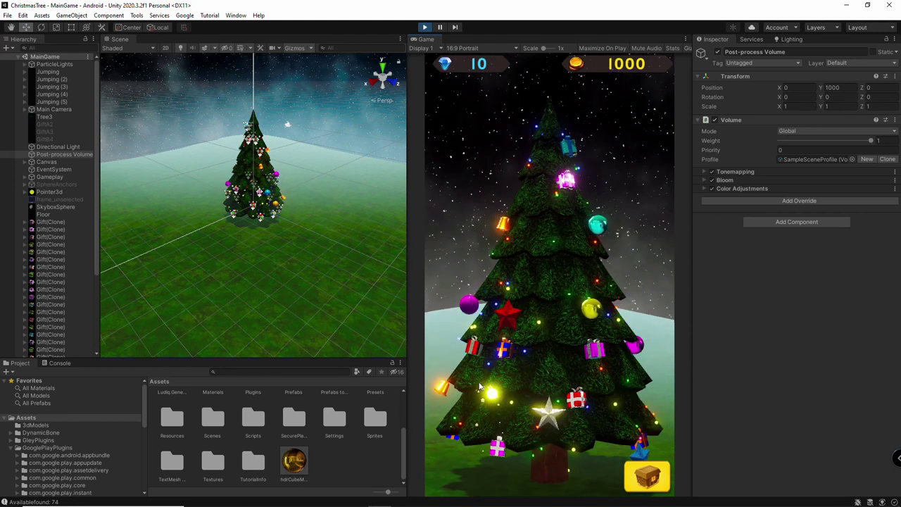
Step: Rotate the Christmas tree in the game to inspect the ornaments with post-processing on, and select BallSparkBlue(Clone) for inspection
left_click_drag(530, 302, 465, 301)
left_click_drag(526, 307, 138, 266)
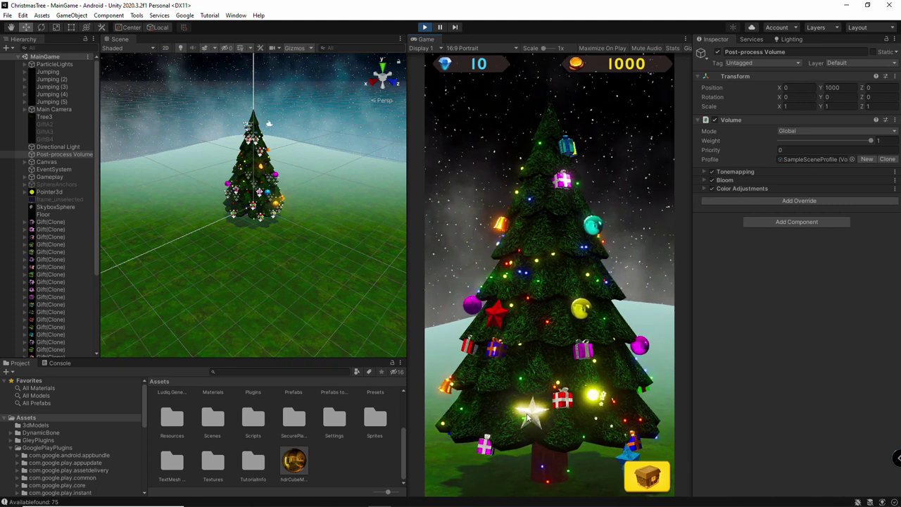
left_click_drag(528, 417, 594, 424)
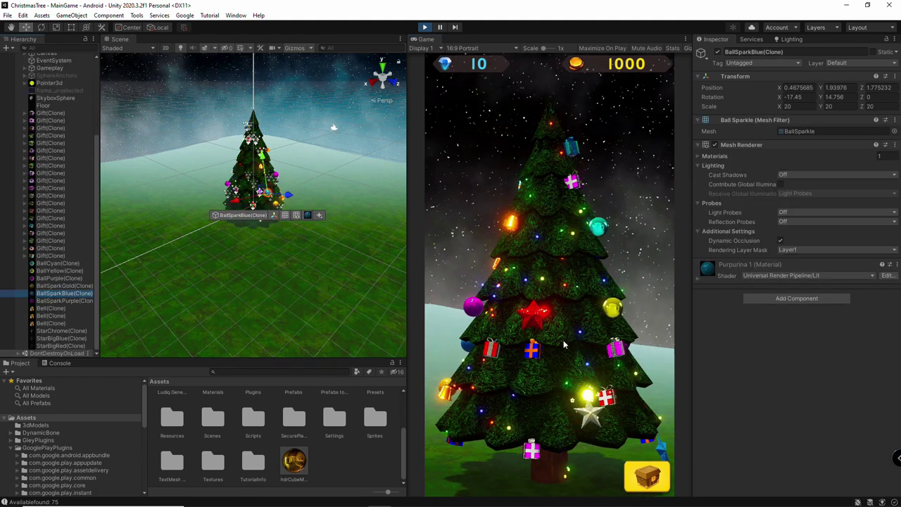
mouse_move(565, 345)
left_mouse_down()
mouse_move(535, 344)
mouse_move(592, 340)
mouse_move(565, 337)
left_mouse_up()
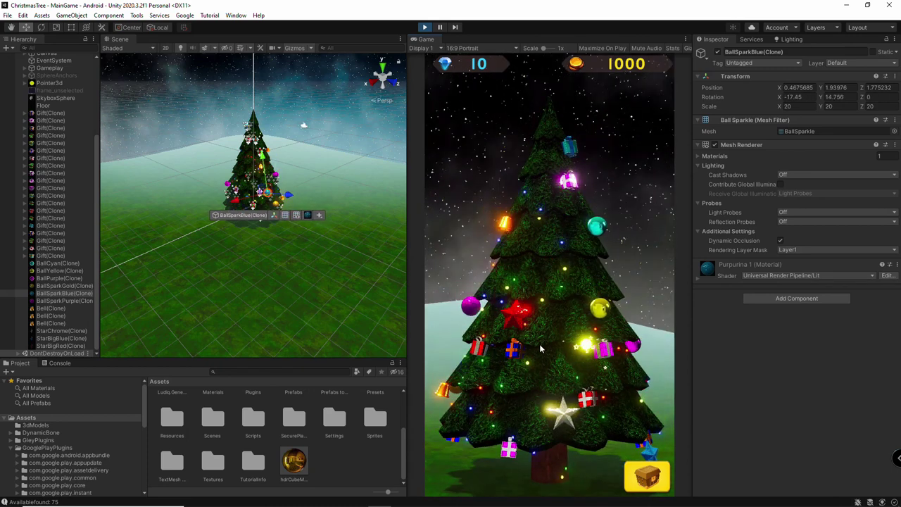
mouse_move(493, 393)
left_mouse_down()
mouse_move(568, 402)
mouse_move(505, 397)
mouse_move(483, 381)
left_mouse_up()
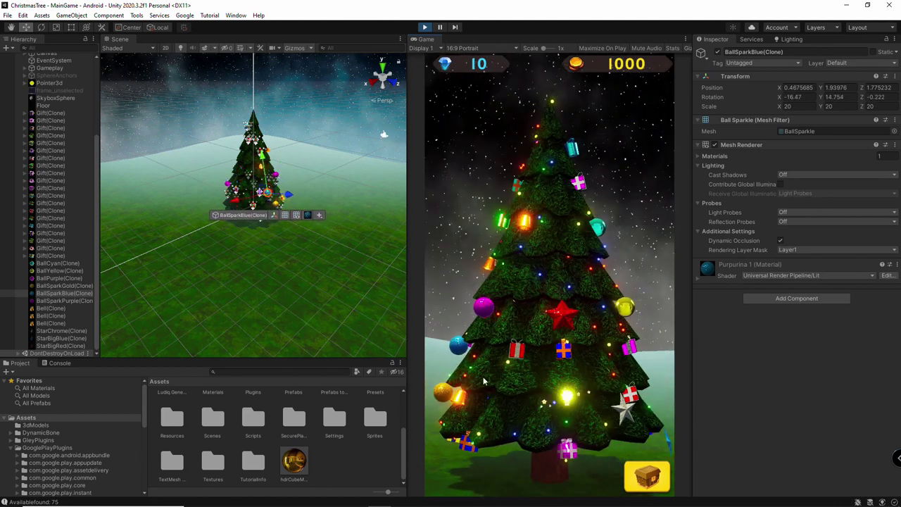
Step: Open the DynamicBone asset folder and inspect the disabled Camera object under Main Camera
scroll(53, 155, "up", 5)
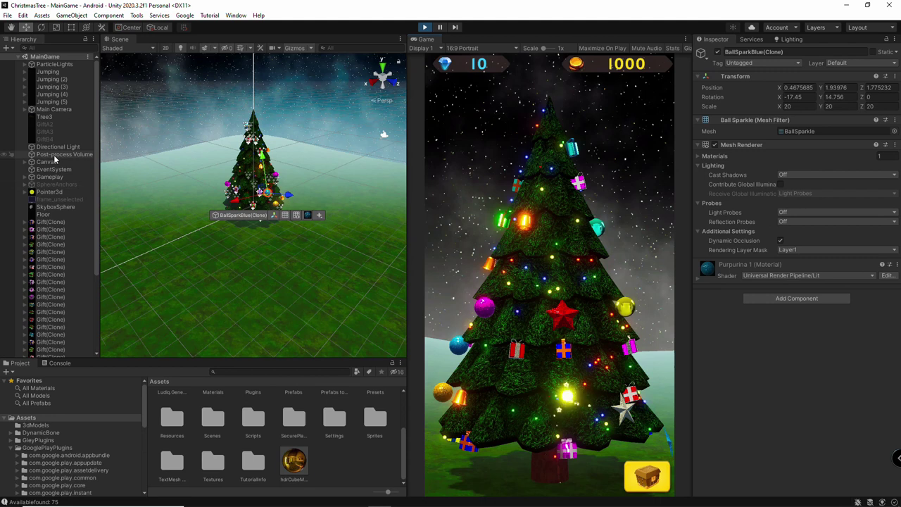
left_click(42, 433)
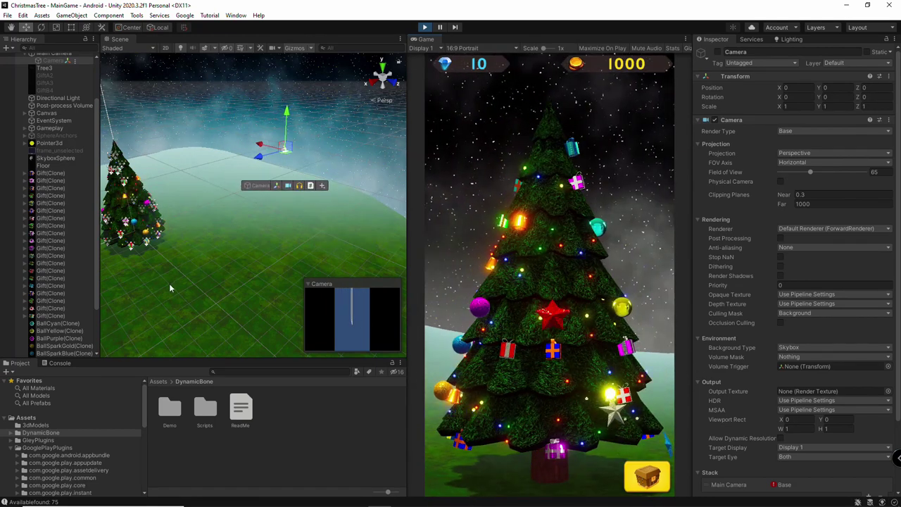
mouse_move(170, 287)
middle_mouse_down()
mouse_move(230, 307)
mouse_move(169, 292)
middle_mouse_up()
scroll(67, 138, "up", 3)
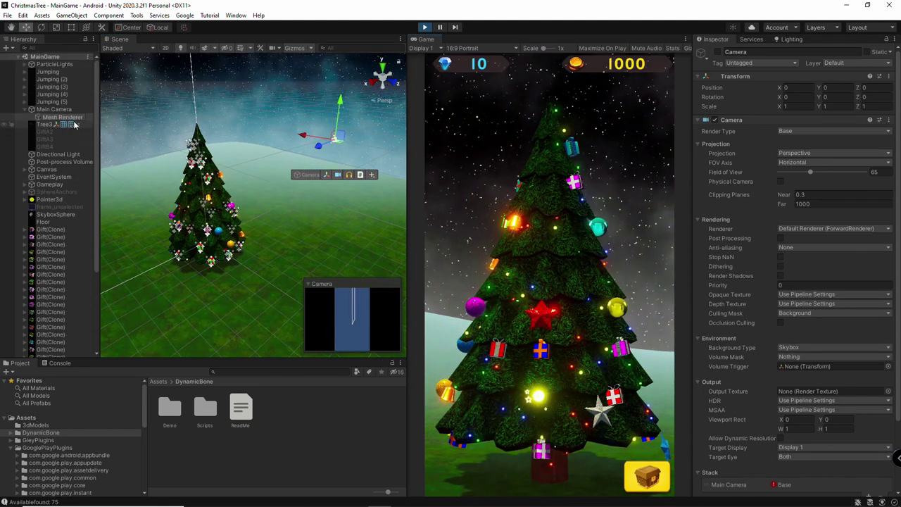
Step: Inspect Jumping (2), and select all the Jumping objects to view their box colliders above the tree in the scene
left_click(42, 79)
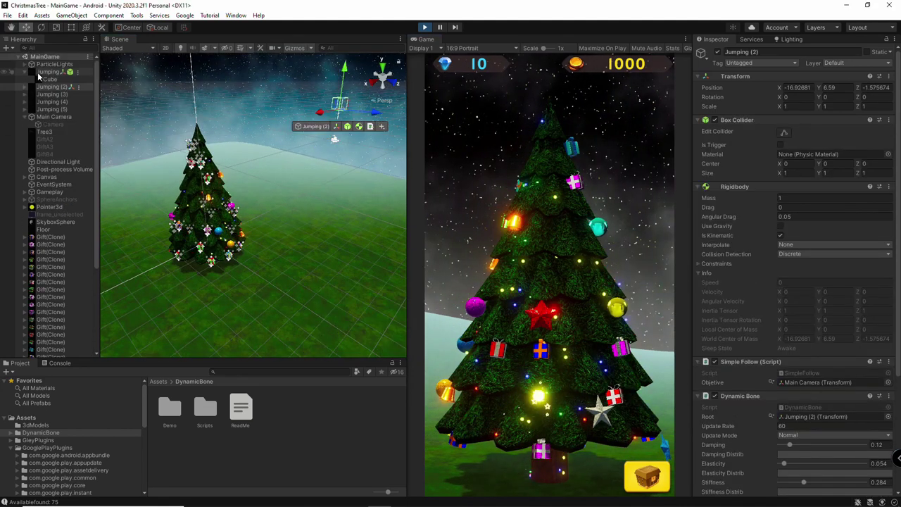
left_click(28, 72)
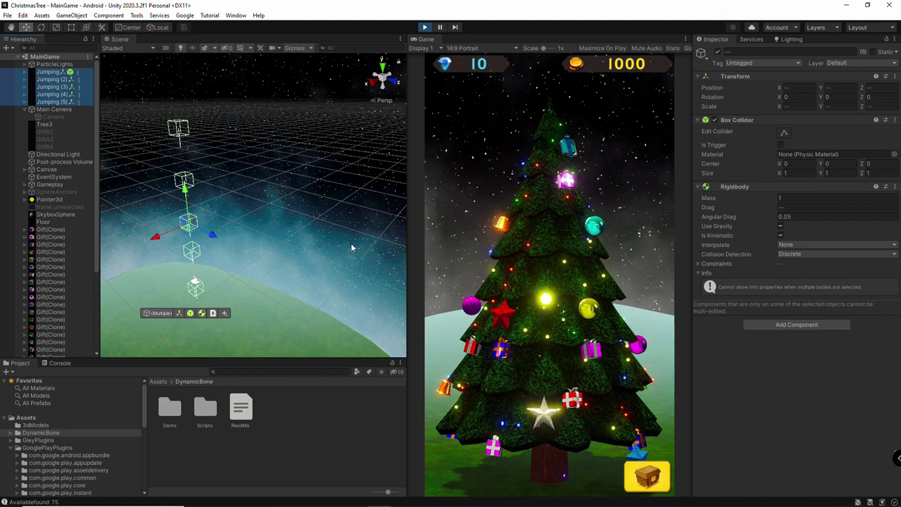
middle_click_drag(256, 284, 319, 224)
scroll(297, 245, "down", 6)
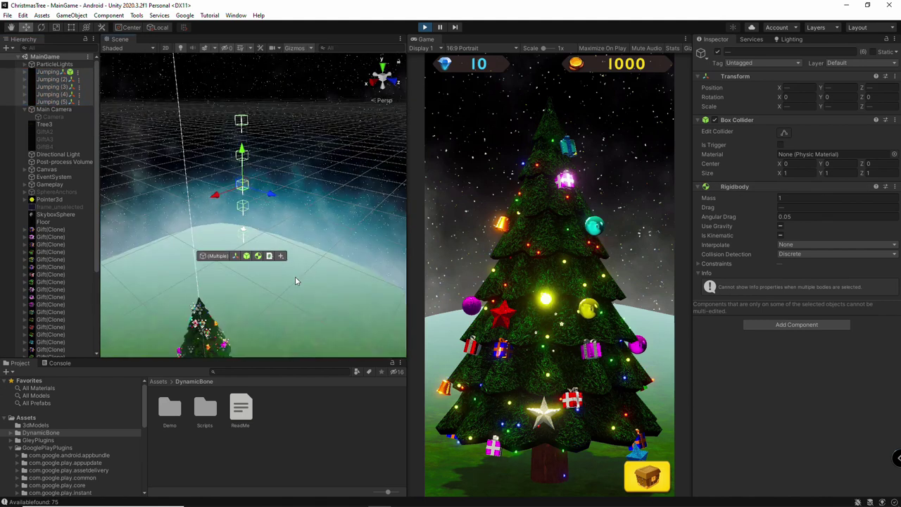
scroll(284, 303, "up", 3)
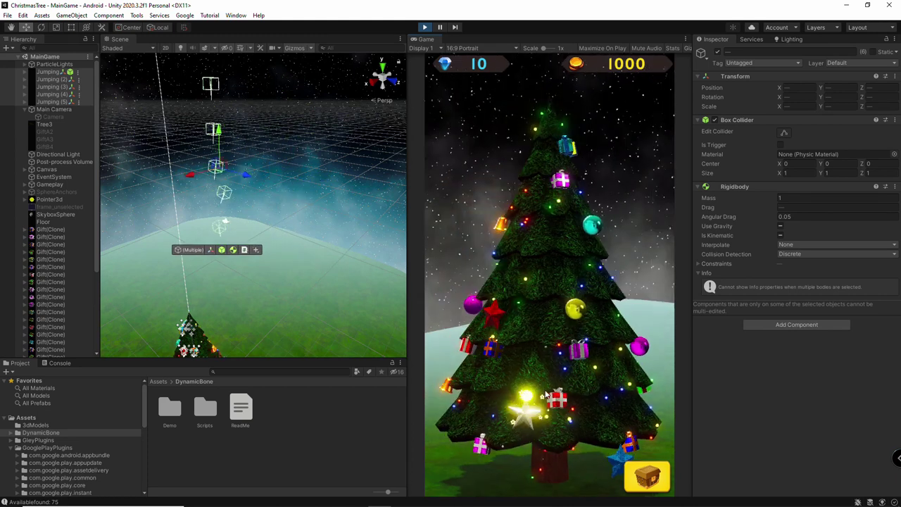
Step: Browse the Physics components available for the selected Jumping objects as far as Spring Joint, without adding one
left_click(795, 324)
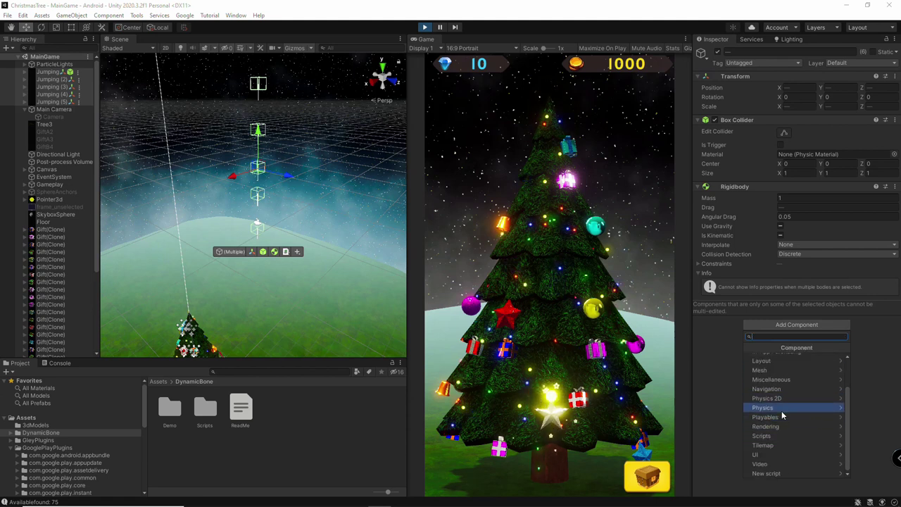
left_click(782, 412)
scroll(796, 450, "down", 1)
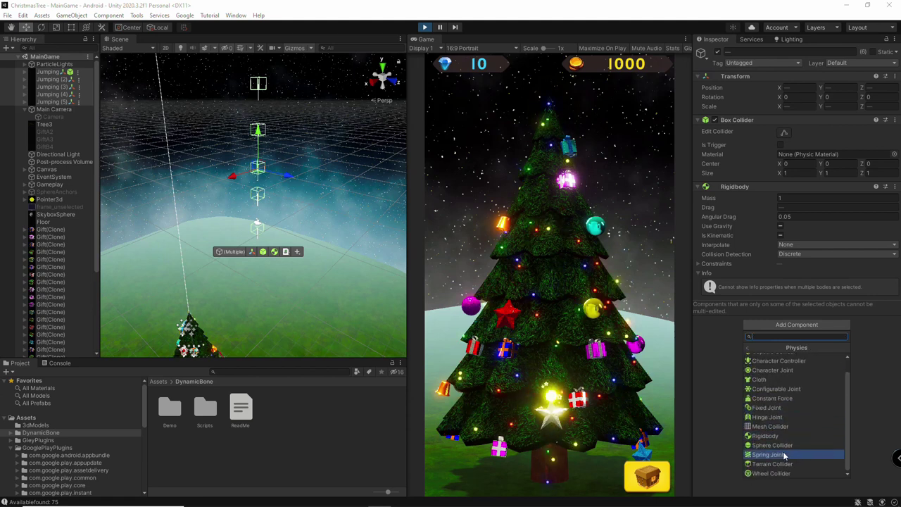
left_click(715, 365)
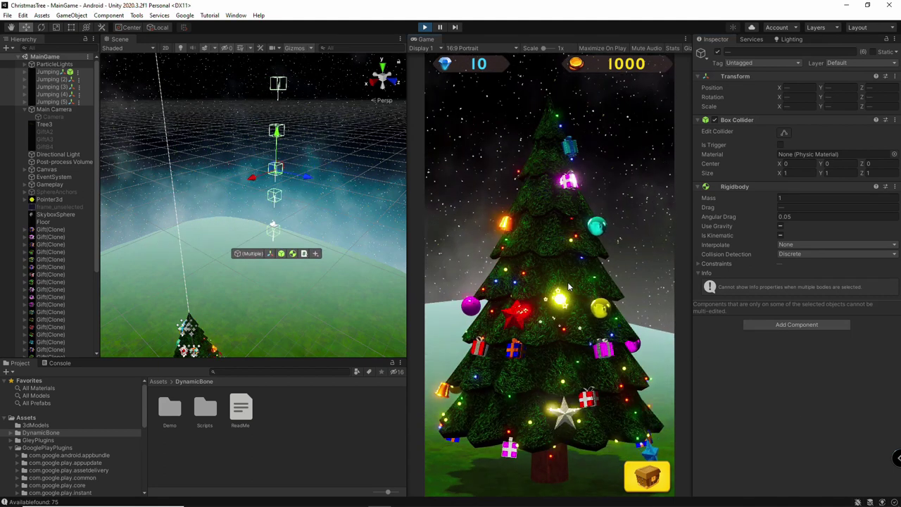
Step: Rotate the tree in the game, and reselect Jumping through Jumping (5) to review their shared Simple Follow and Dynamic Bone components
left_click_drag(569, 287, 512, 287)
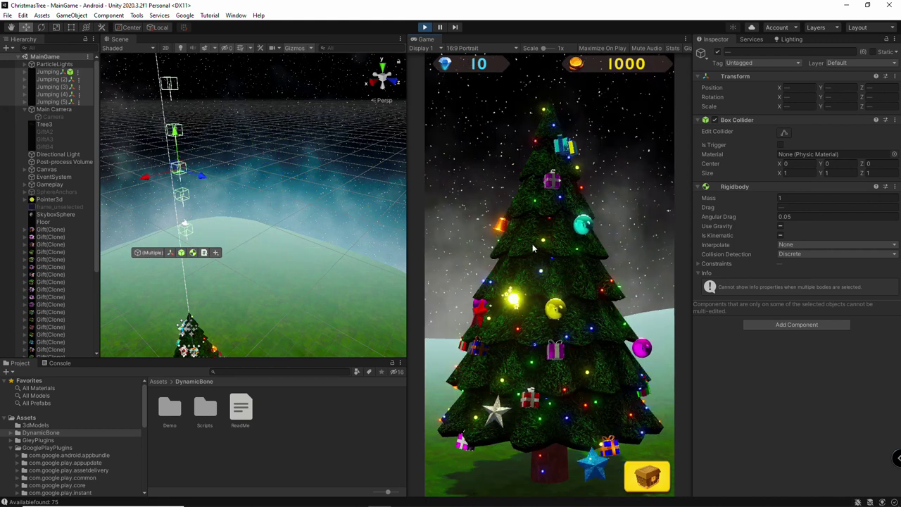
left_click(47, 72)
key("ctrl+z")
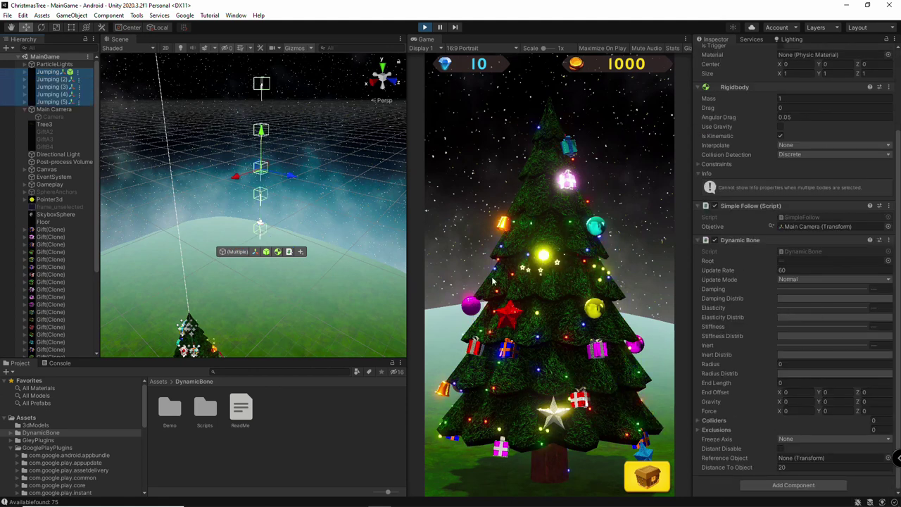
Step: Collect the purple gift in the game and swing the tree back and forth to check how the Jumping boxes follow the camera
left_click(595, 355)
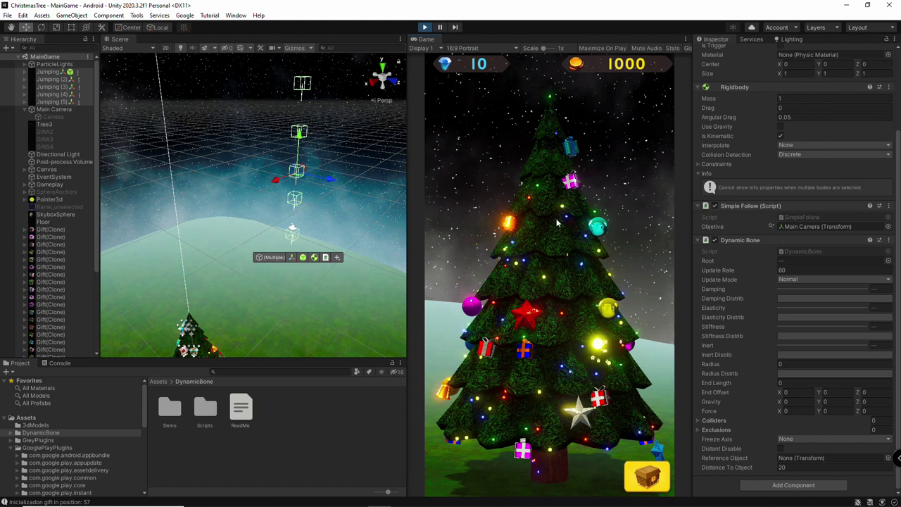
left_click_drag(565, 248, 517, 248)
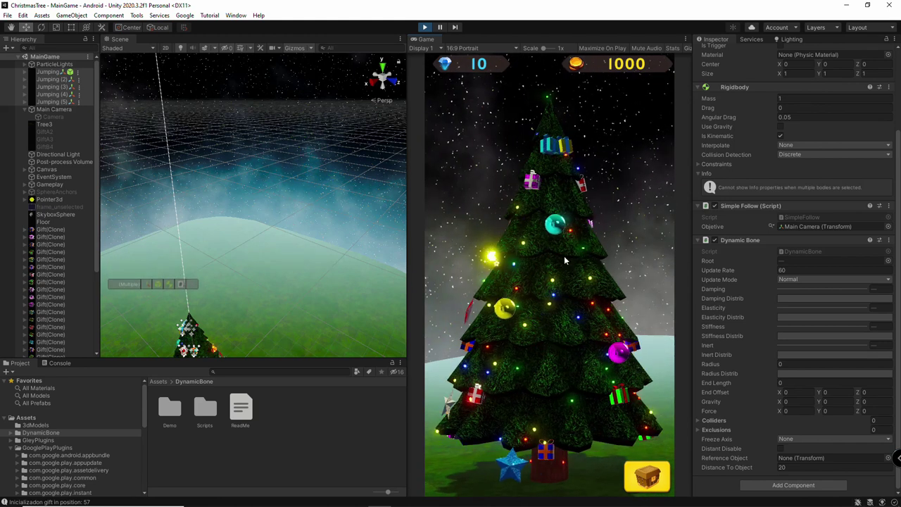
left_click_drag(550, 305, 614, 305)
left_click_drag(531, 345, 598, 346)
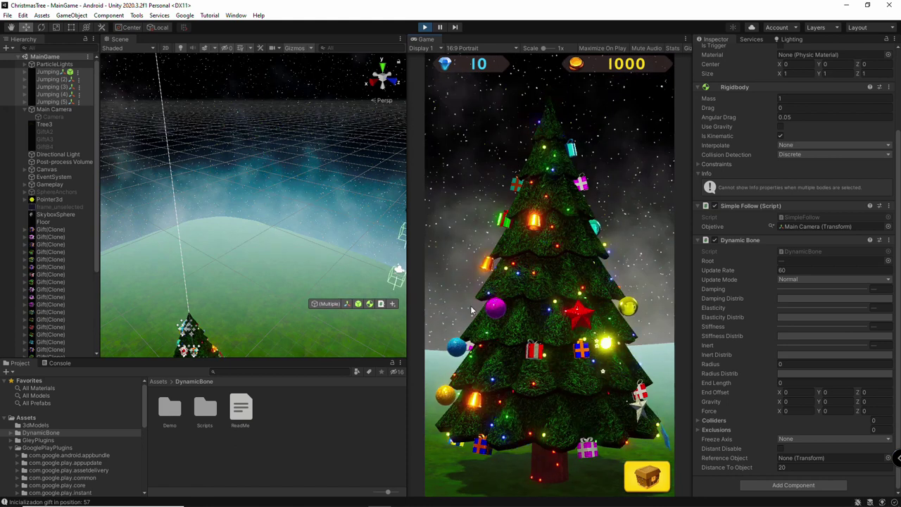
left_click_drag(535, 302, 485, 301)
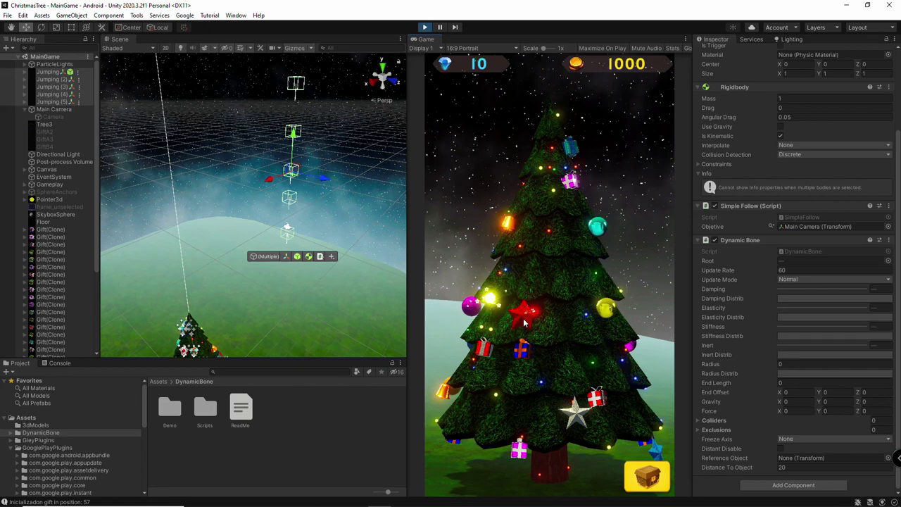
left_click_drag(547, 343, 502, 356)
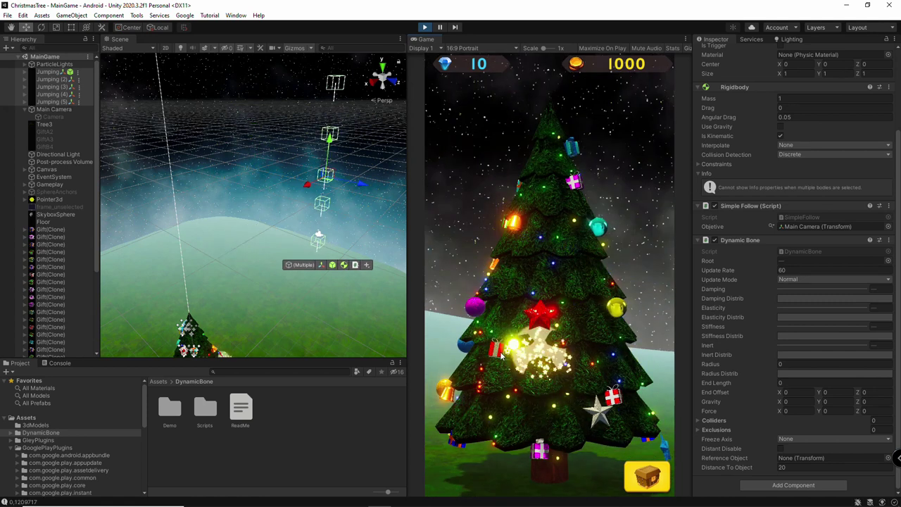
Step: Collect the red gift and the purple gift at the tree's base, and rotate the tree to another side
left_click(501, 355)
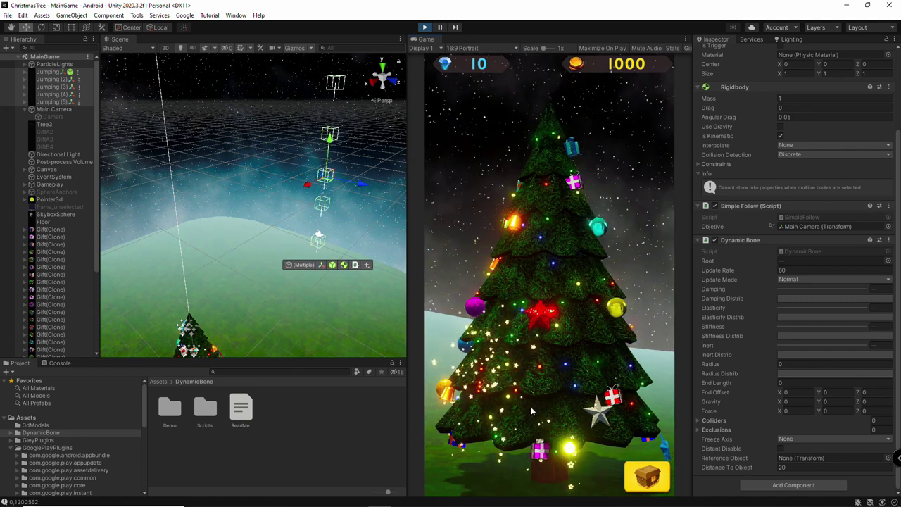
left_click(540, 450)
left_click_drag(541, 438, 597, 388)
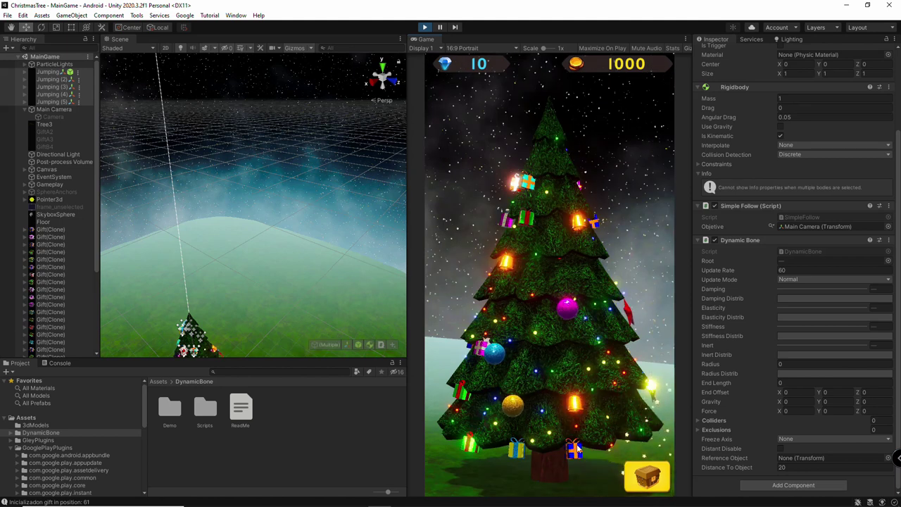